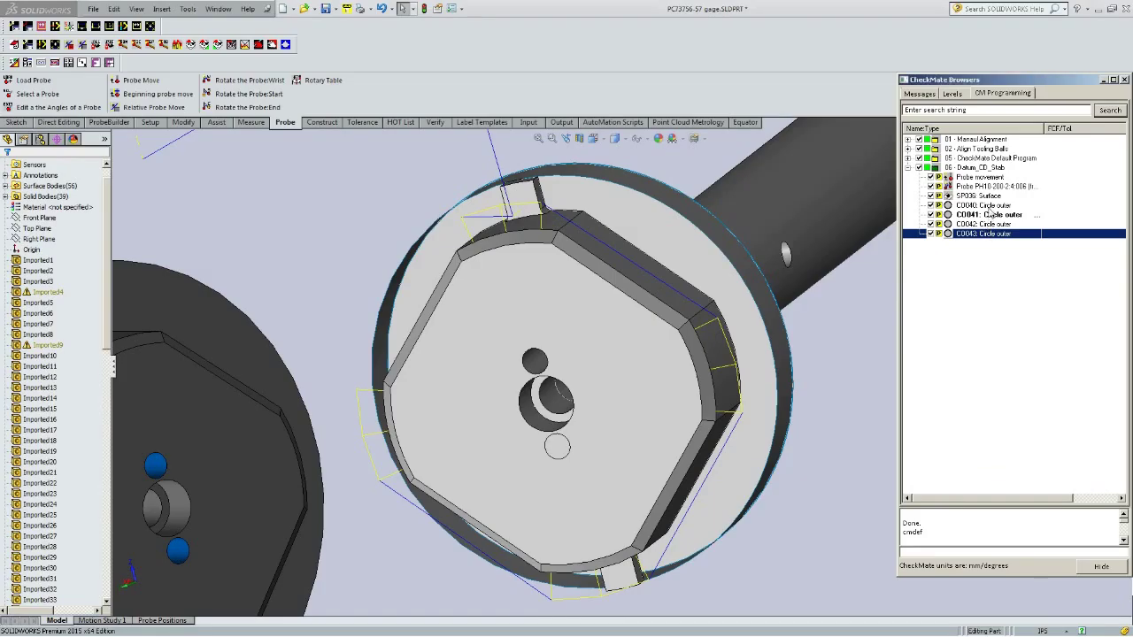
Step: Review CO040's properties, including its probe approach and speed settings
left_click(988, 207)
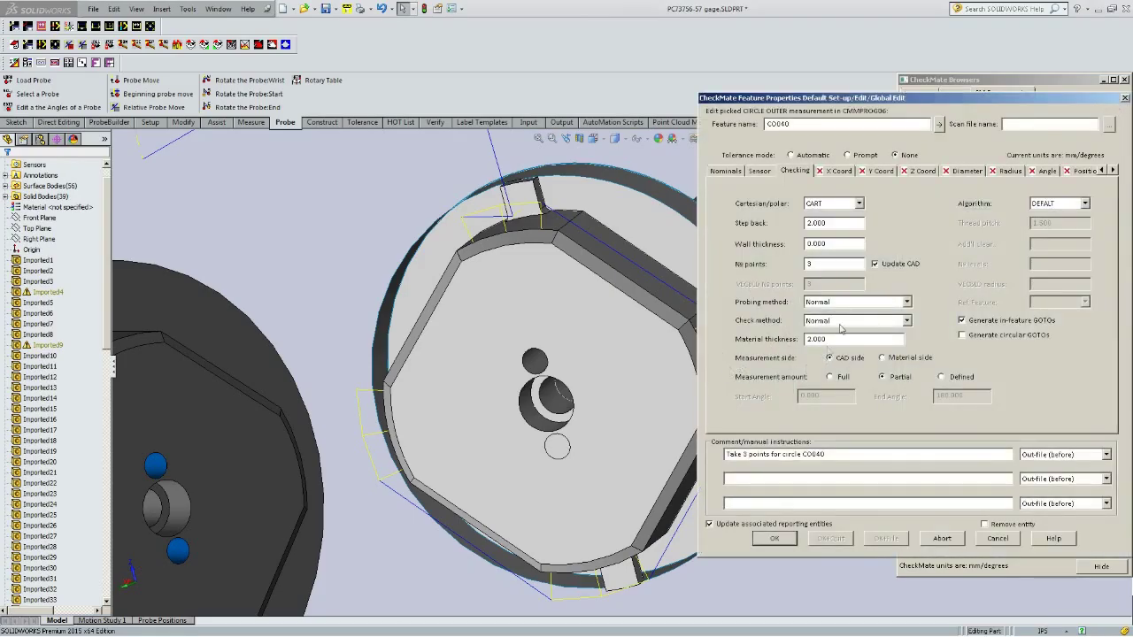
left_click(765, 174)
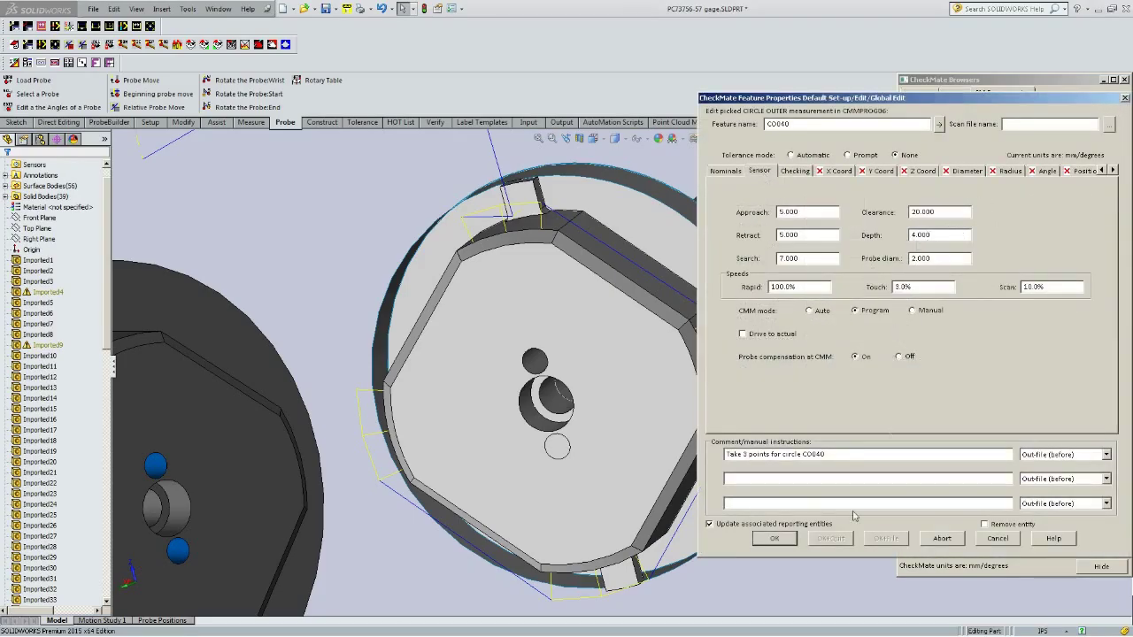
left_click(775, 540)
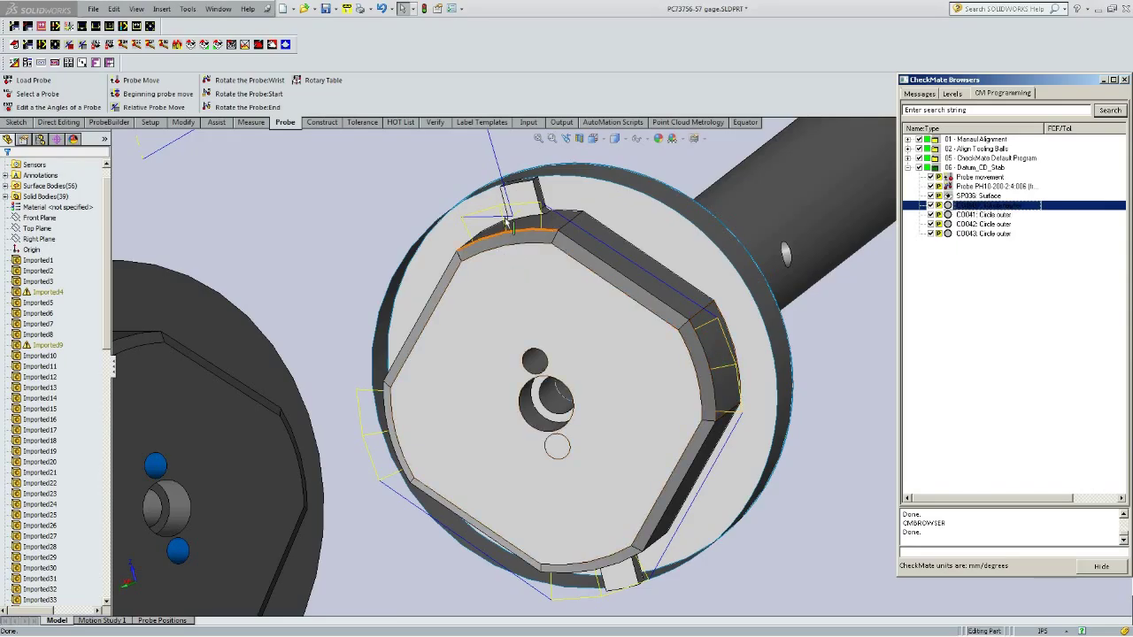
left_click(744, 374)
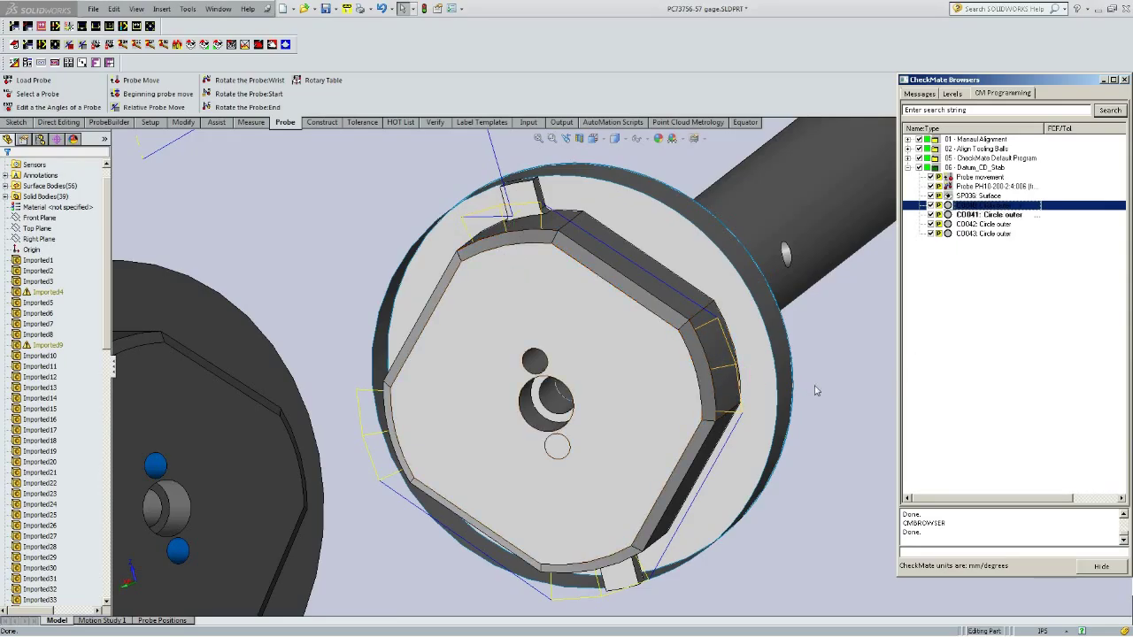
left_click(183, 122)
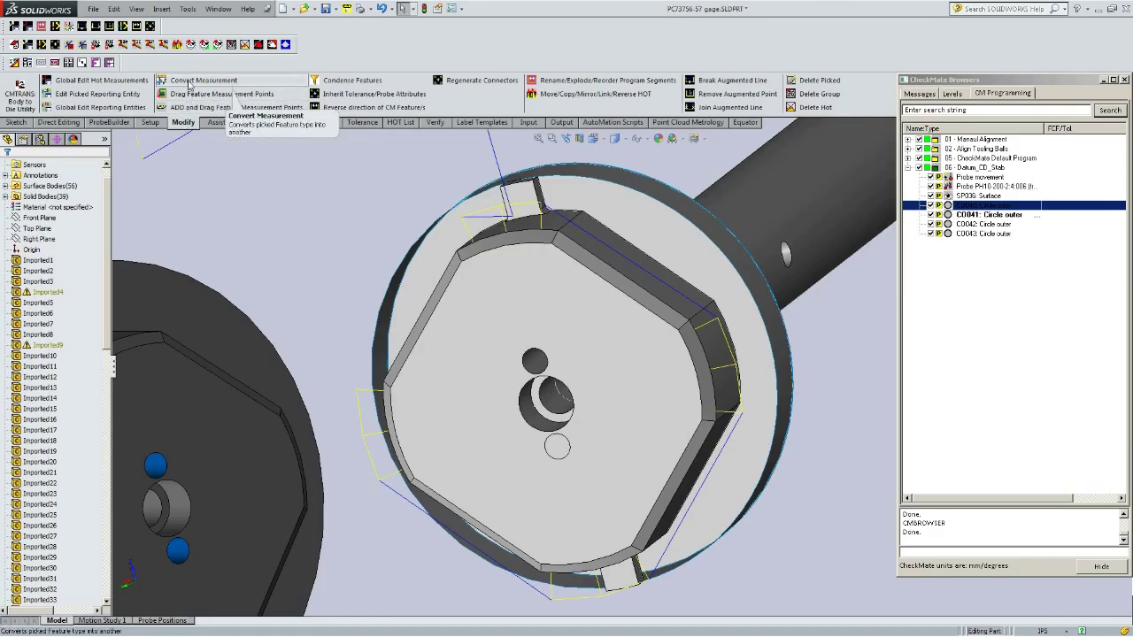
Step: Convert CO040, then CO041, to Multi-point surface (3 points) measurements, widening the Name column
left_click(189, 84)
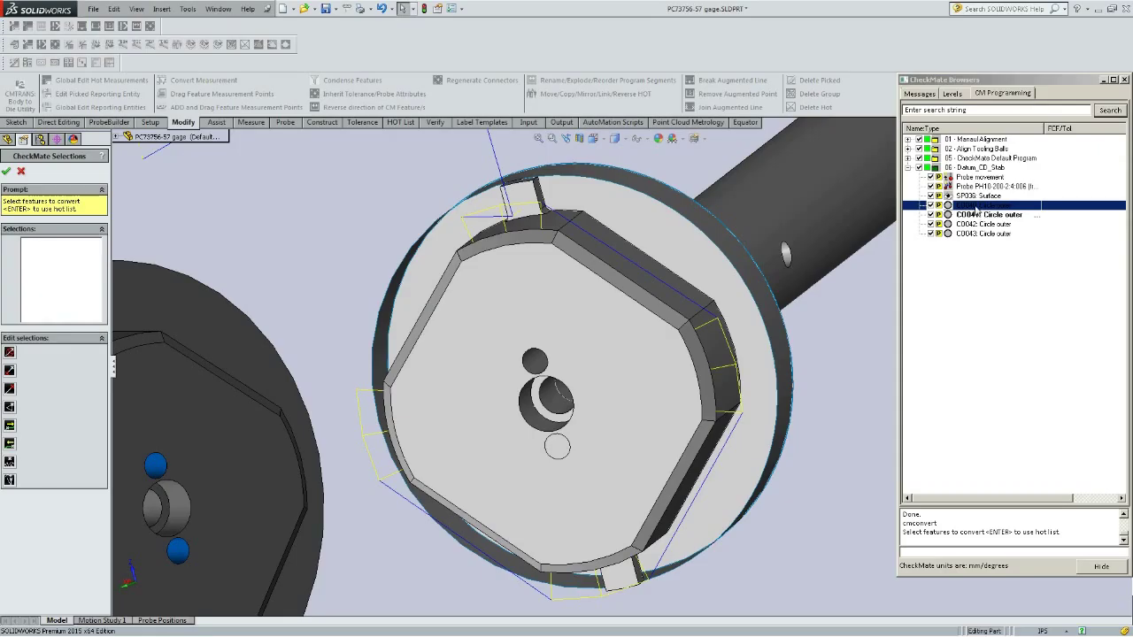
left_click(972, 209)
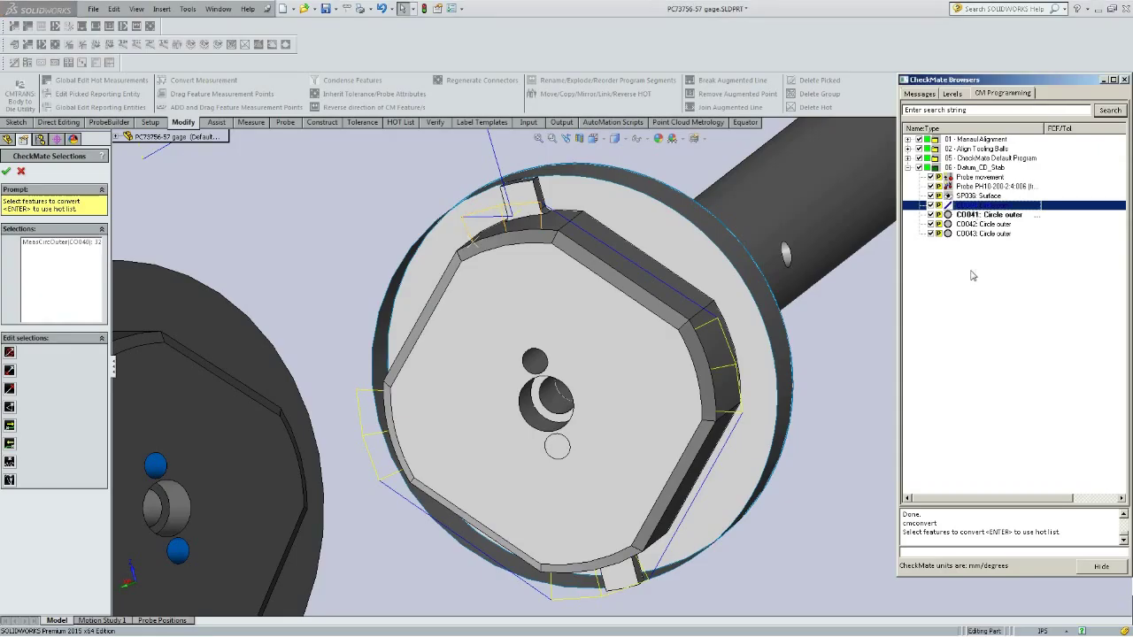
key("Return")
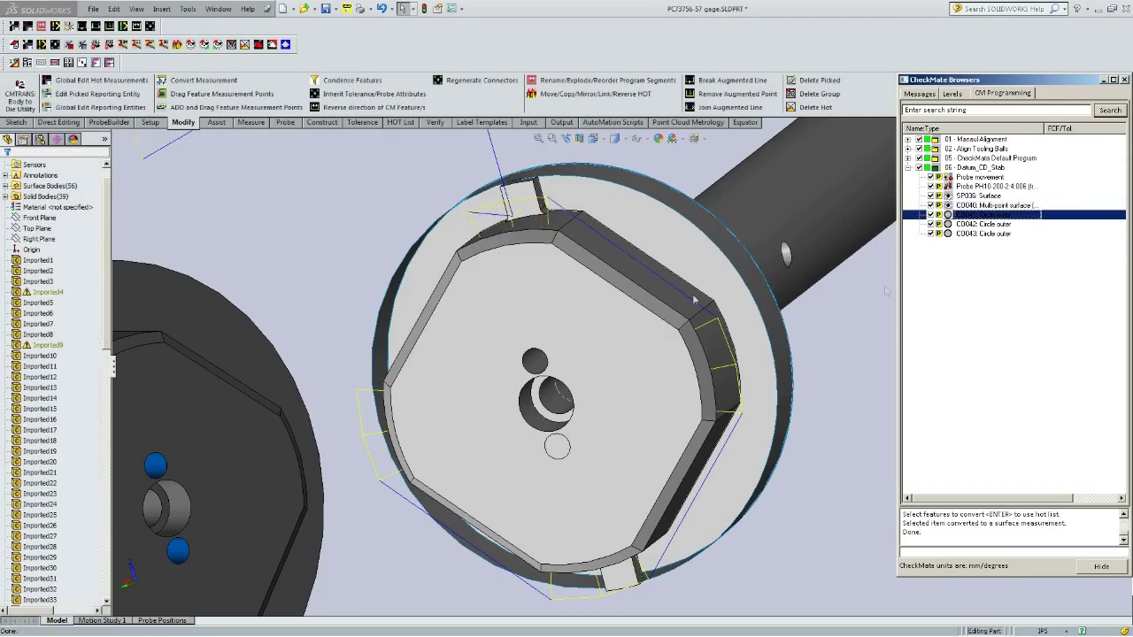
left_click_drag(1045, 128, 1075, 128)
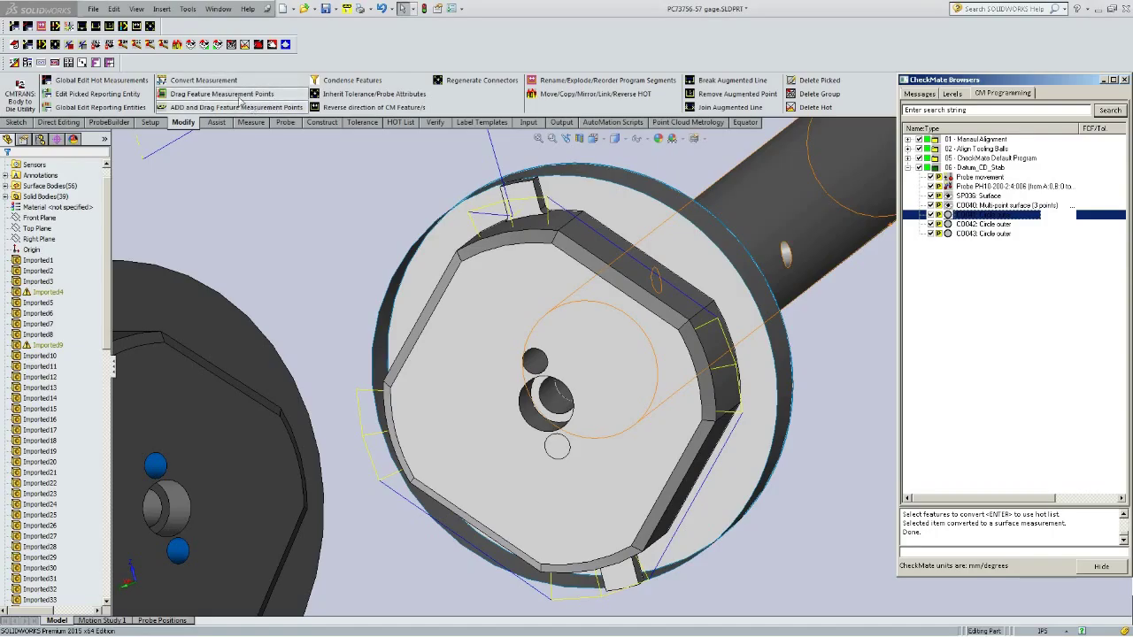
left_click(204, 81)
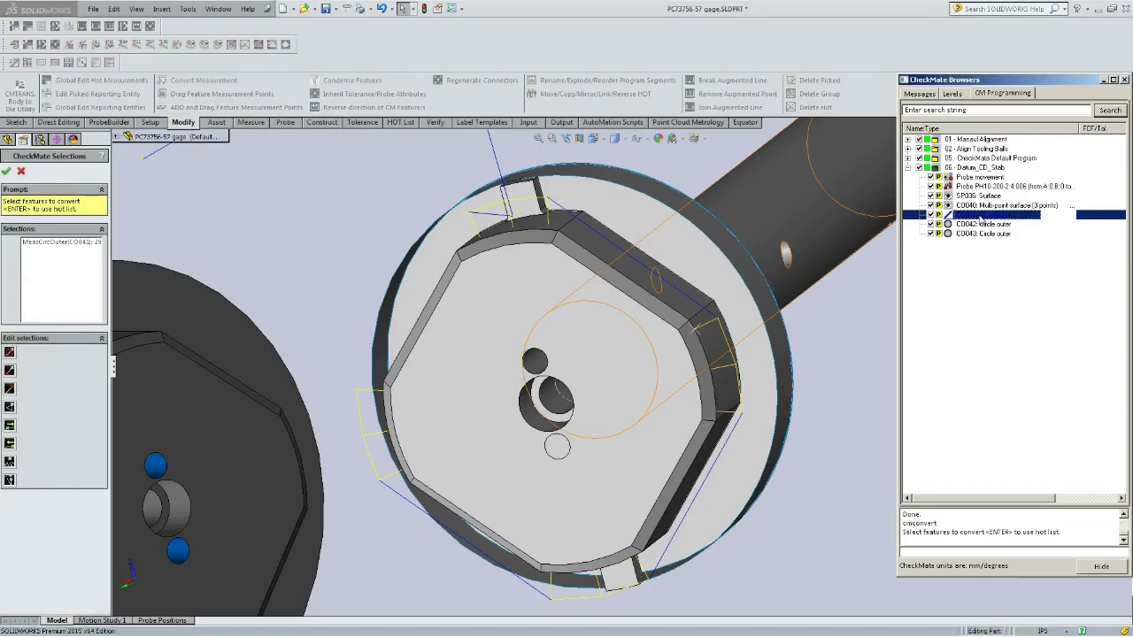
key("Return")
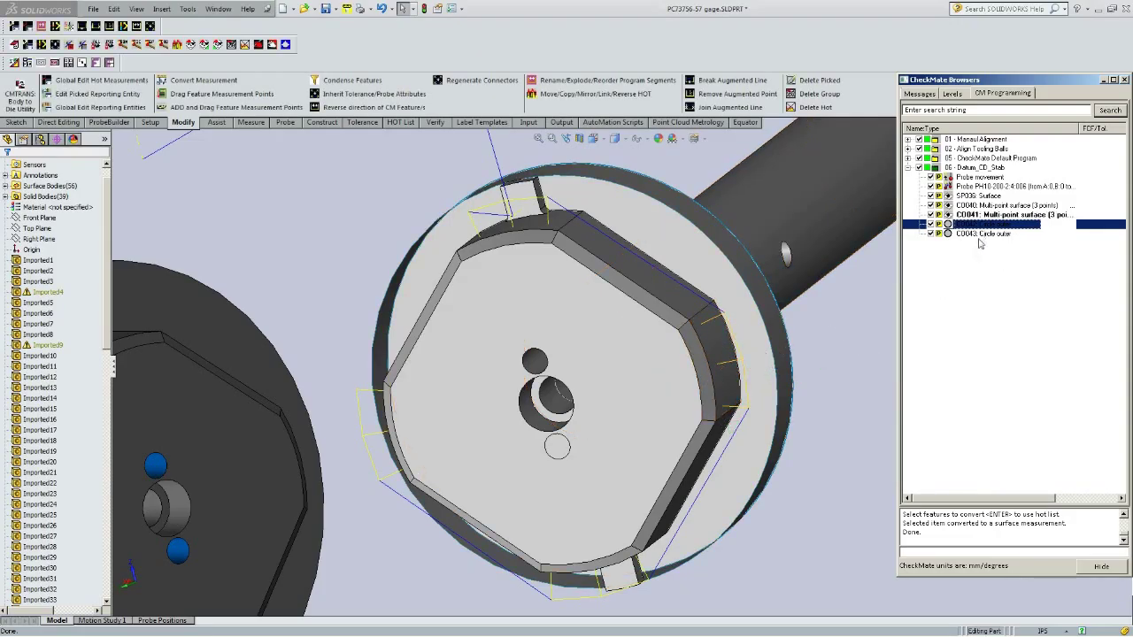
Step: Turn CO042 and CO043 into Multi-point surface (3 points) measurements, one after the other
left_click(193, 84)
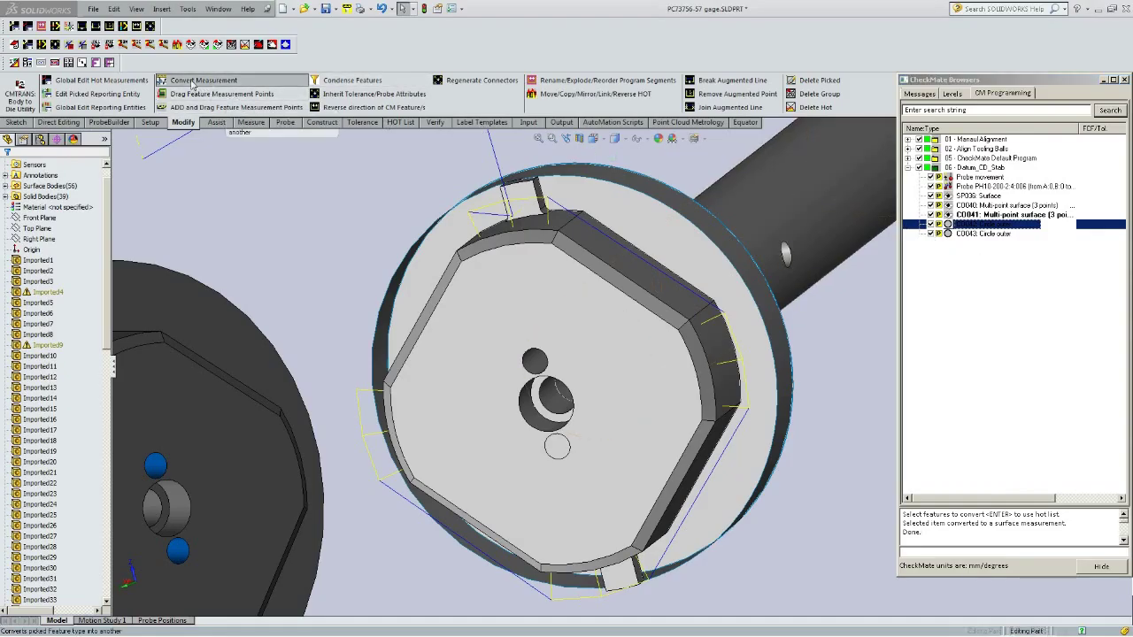
left_click(985, 227)
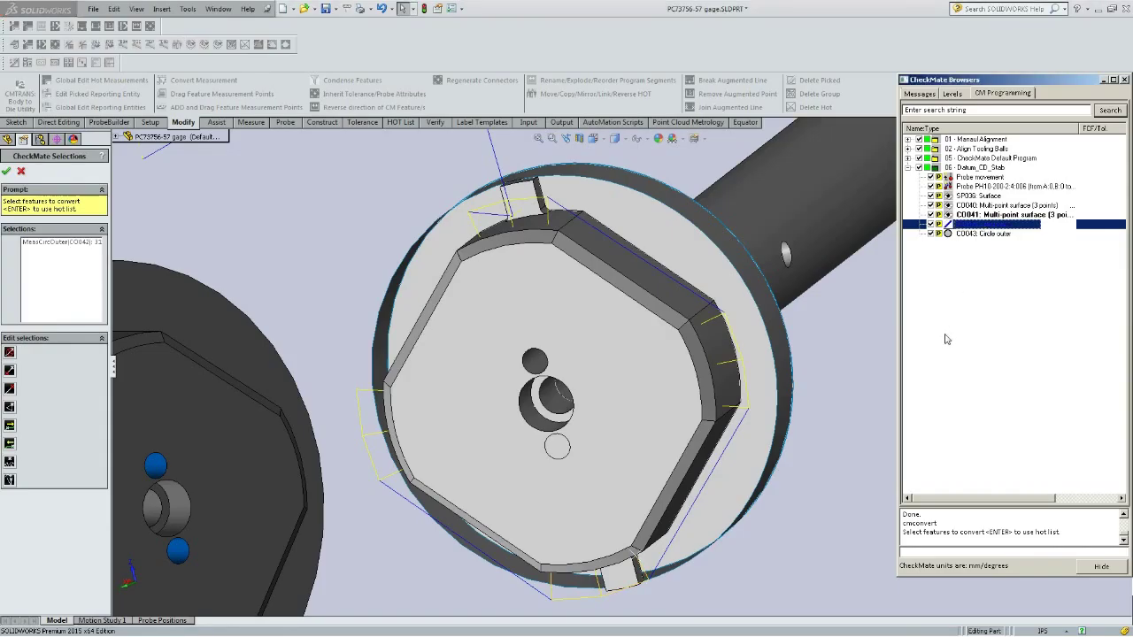
key("Return")
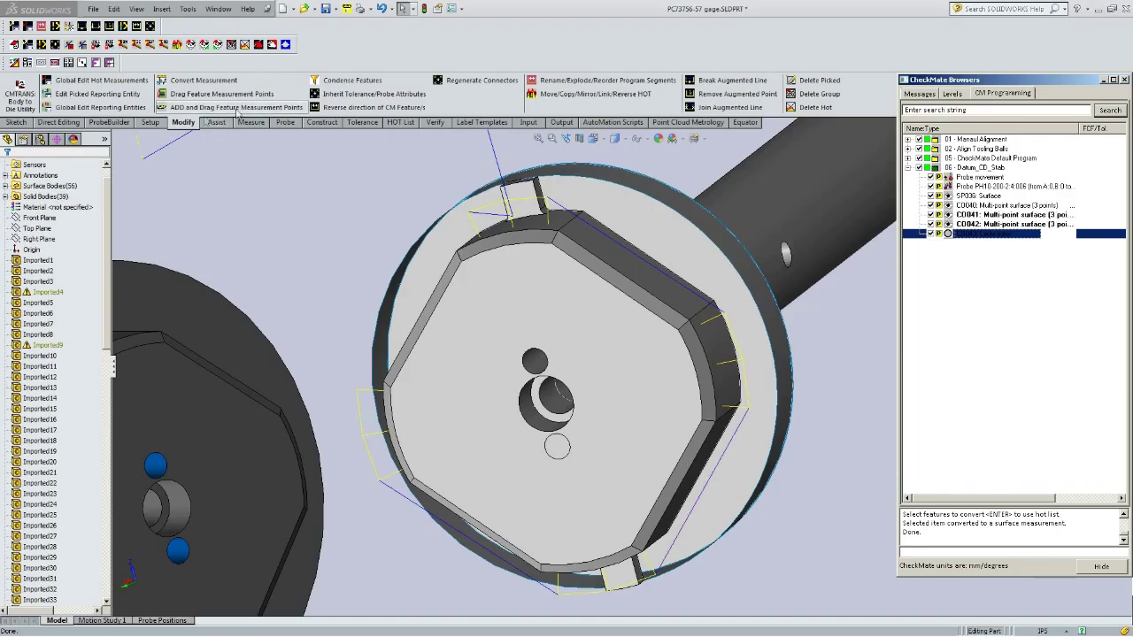
left_click(203, 82)
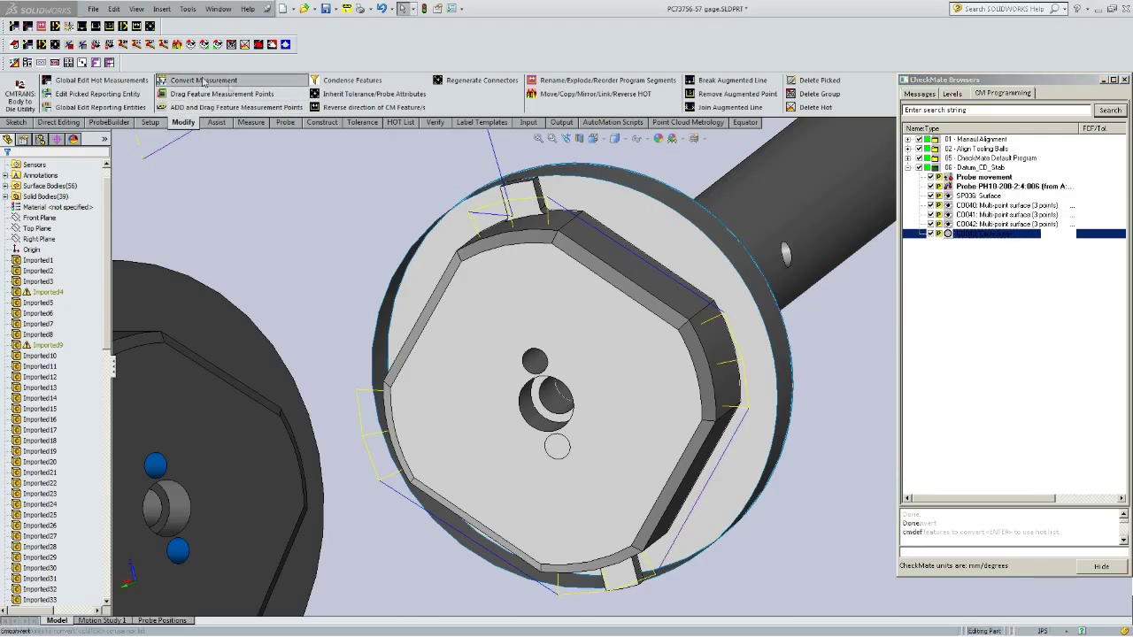
left_click(985, 235)
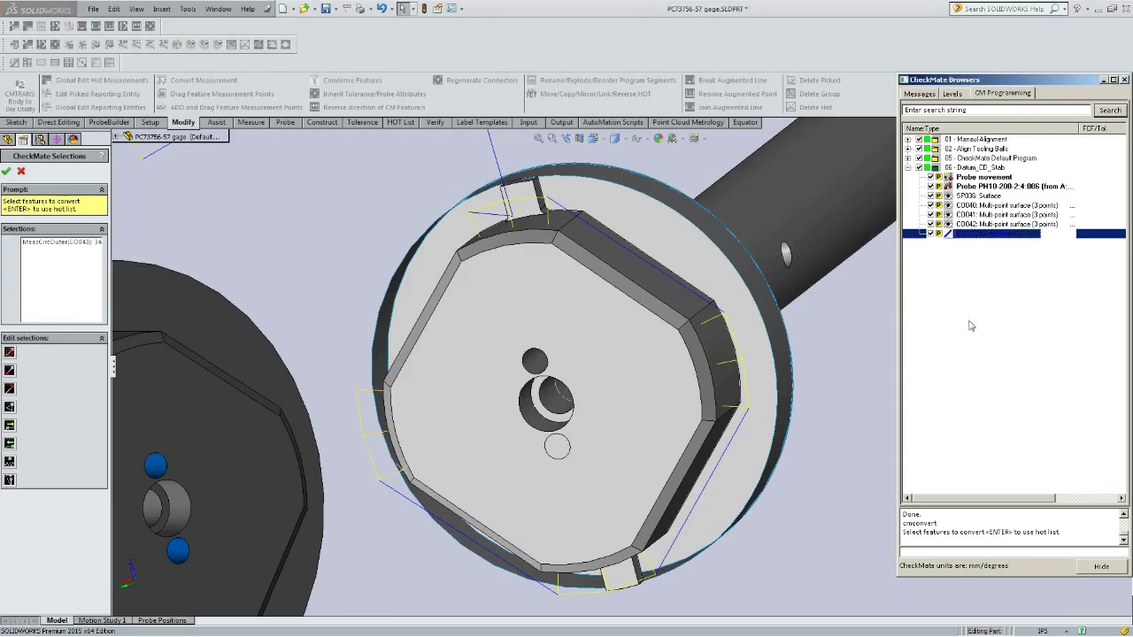
key("Return")
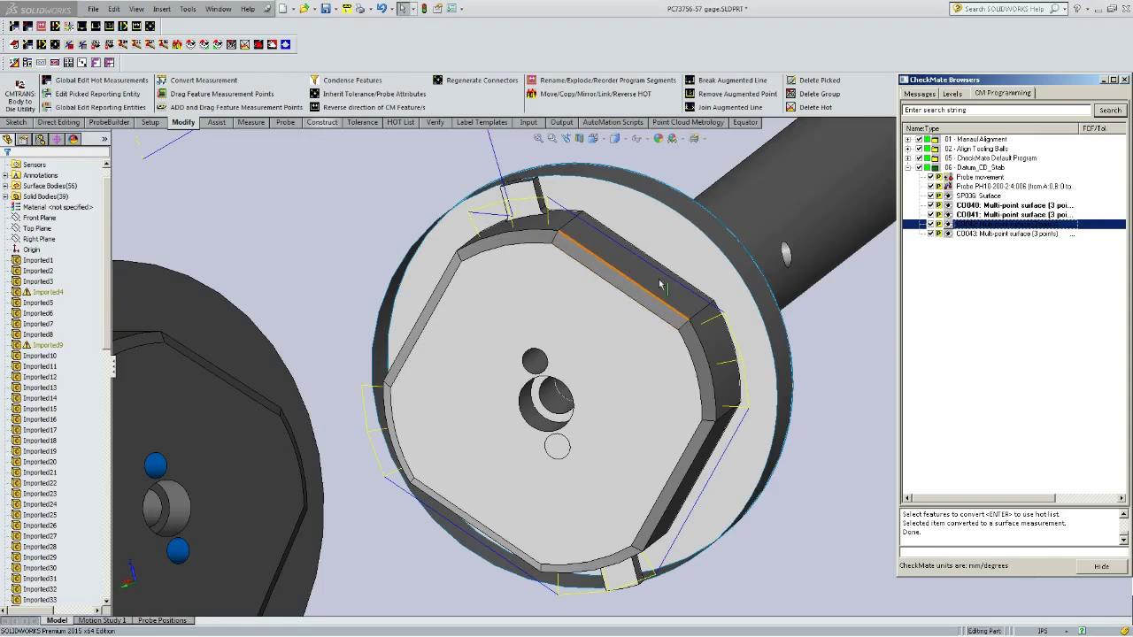
Step: Build best-fit constructed circle CC044 through CO040, CO041, CO042 and CO043, then select it
left_click(323, 122)
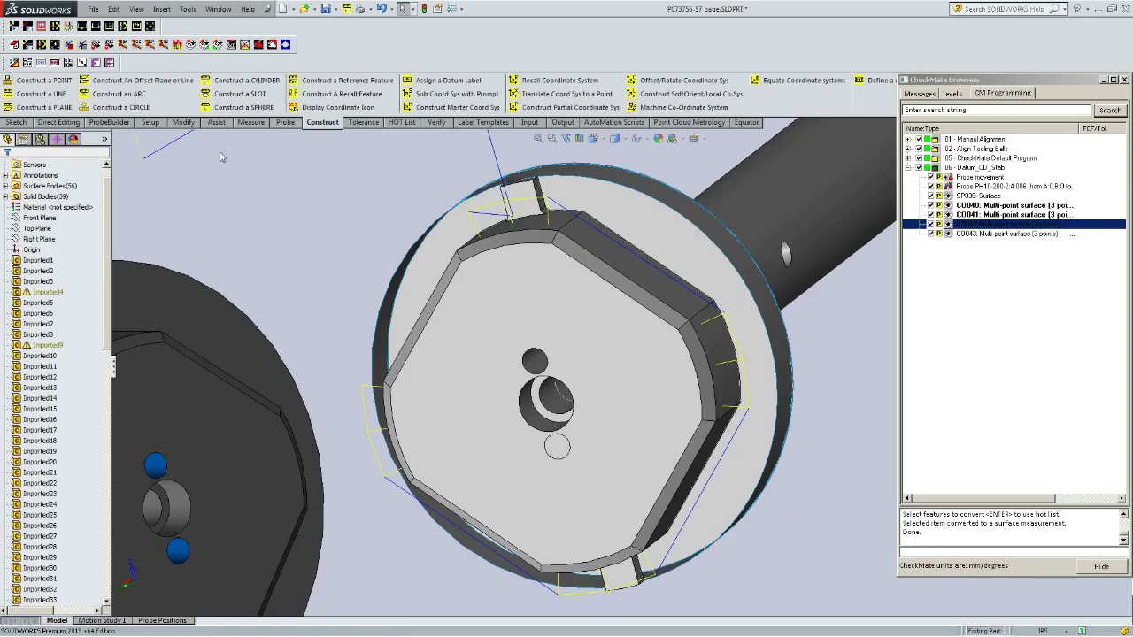
left_click(119, 107)
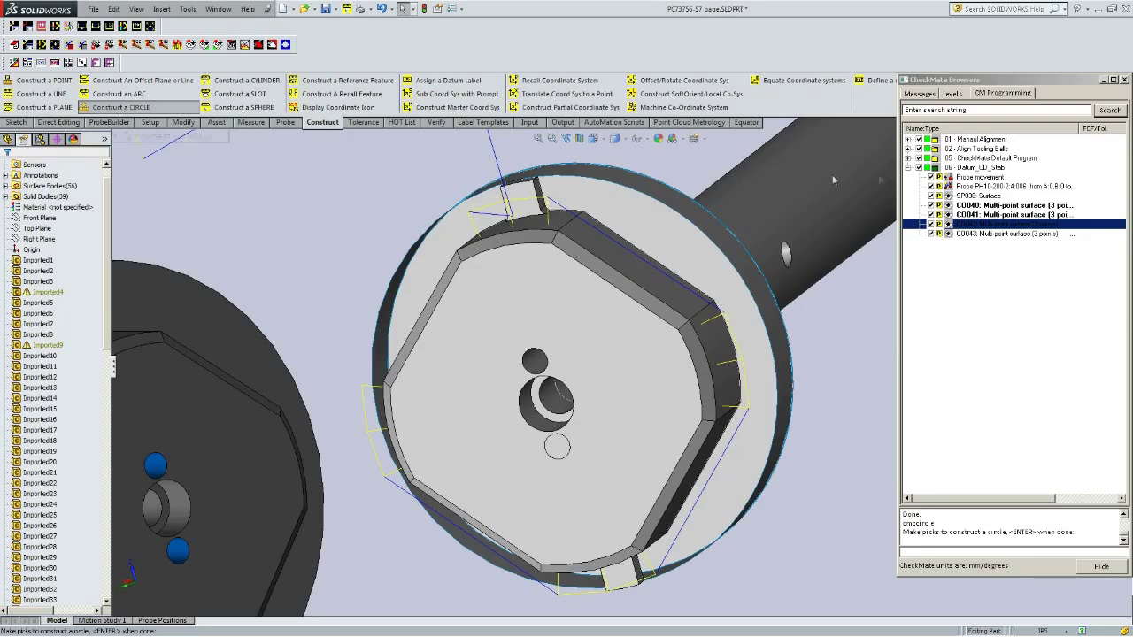
left_click(978, 204)
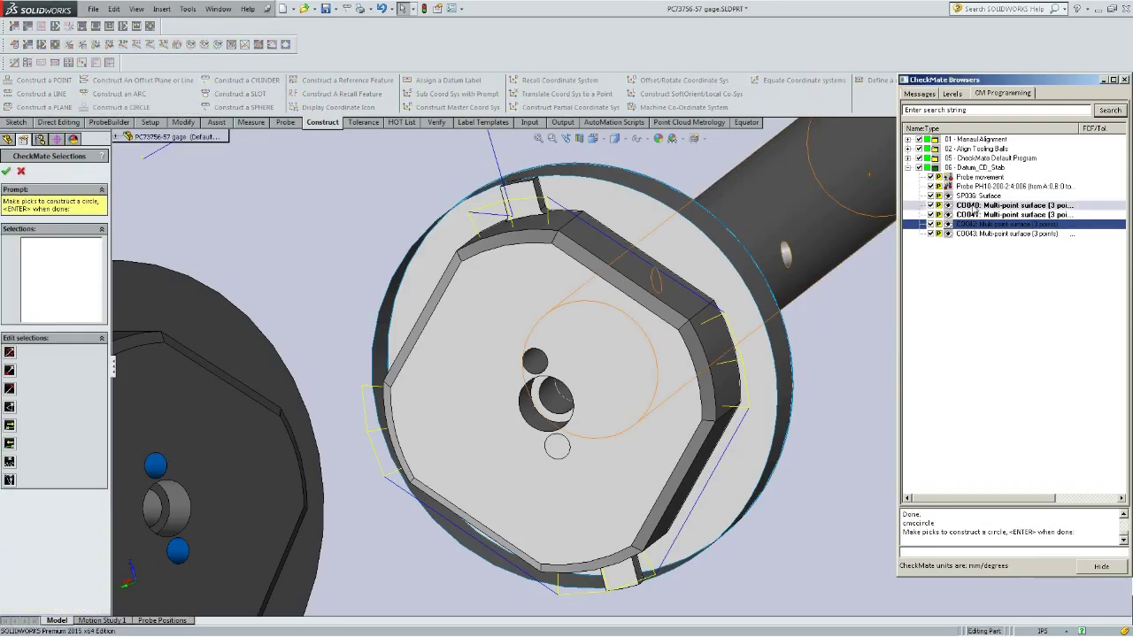
left_click(969, 215)
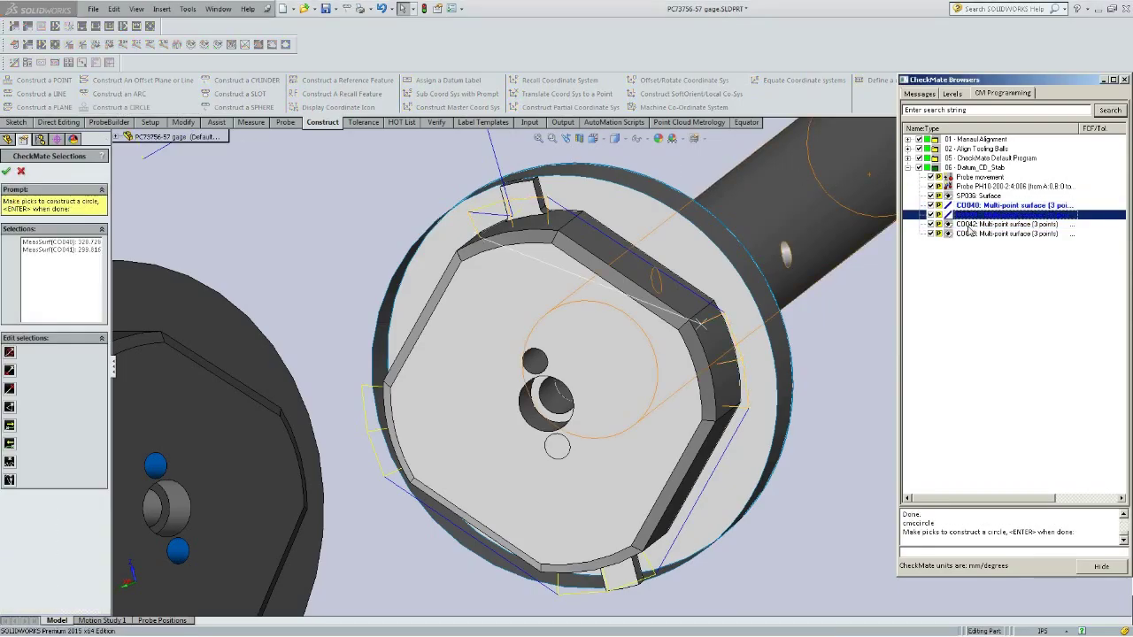
left_click(972, 225)
left_click(970, 234)
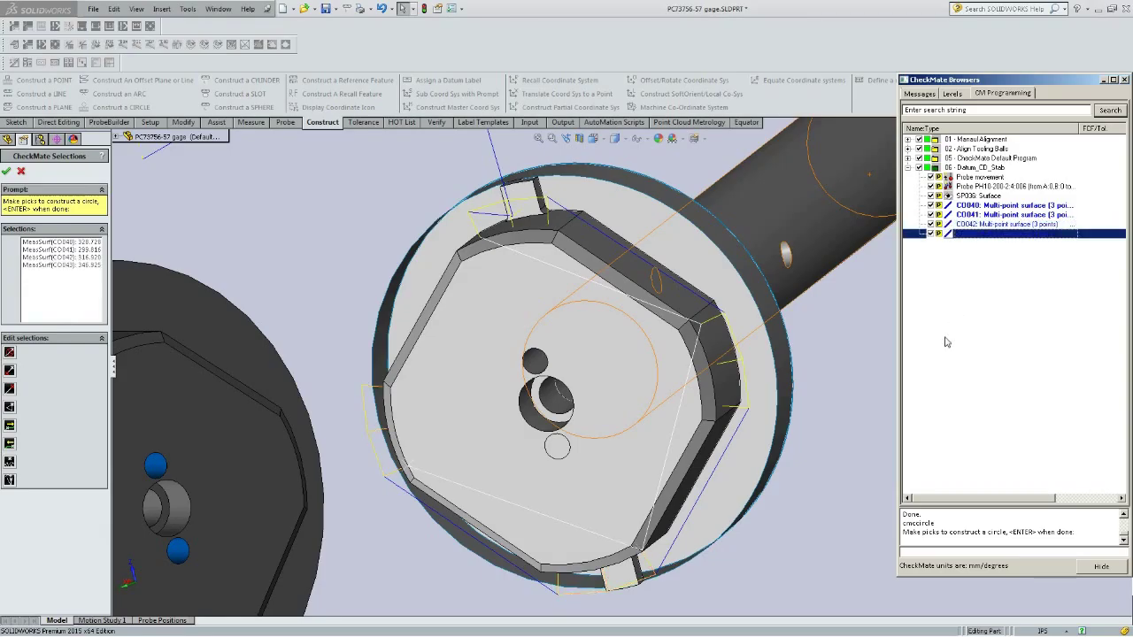
key("Return")
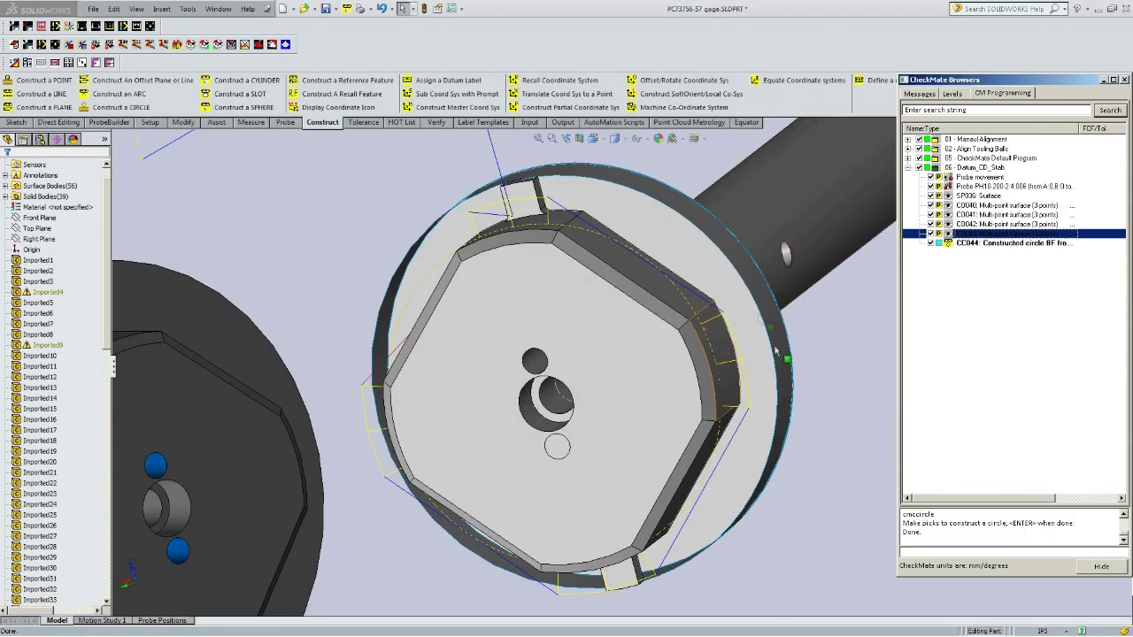
left_click(972, 246)
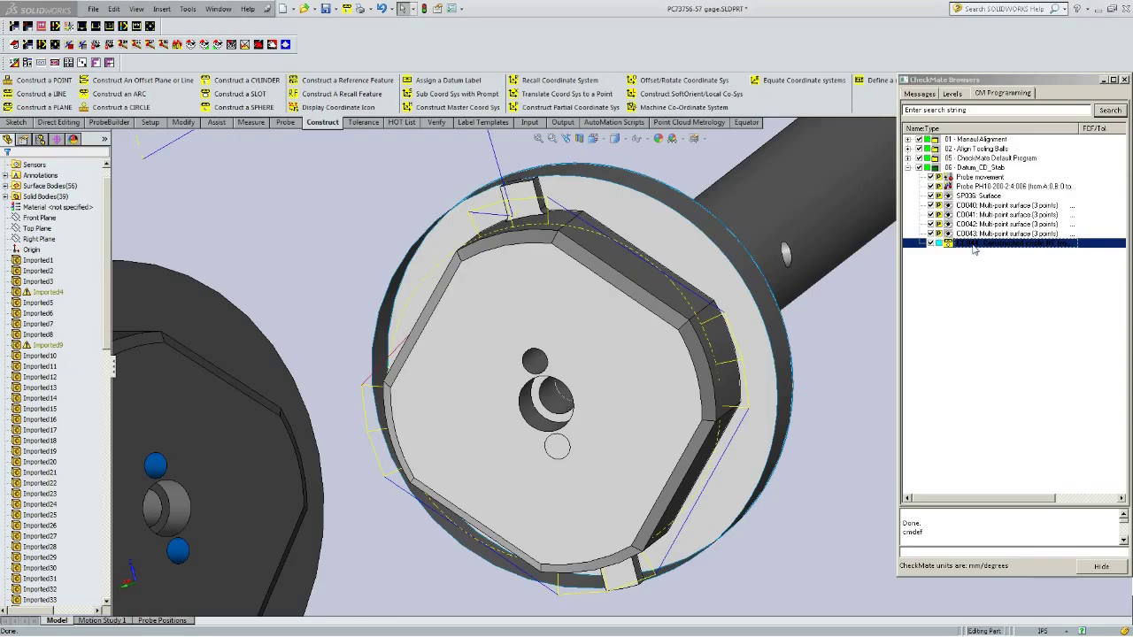
Step: Enable Diameter and Position programming on CO044, with a 1.000 position tolerance zone
double_click(977, 246)
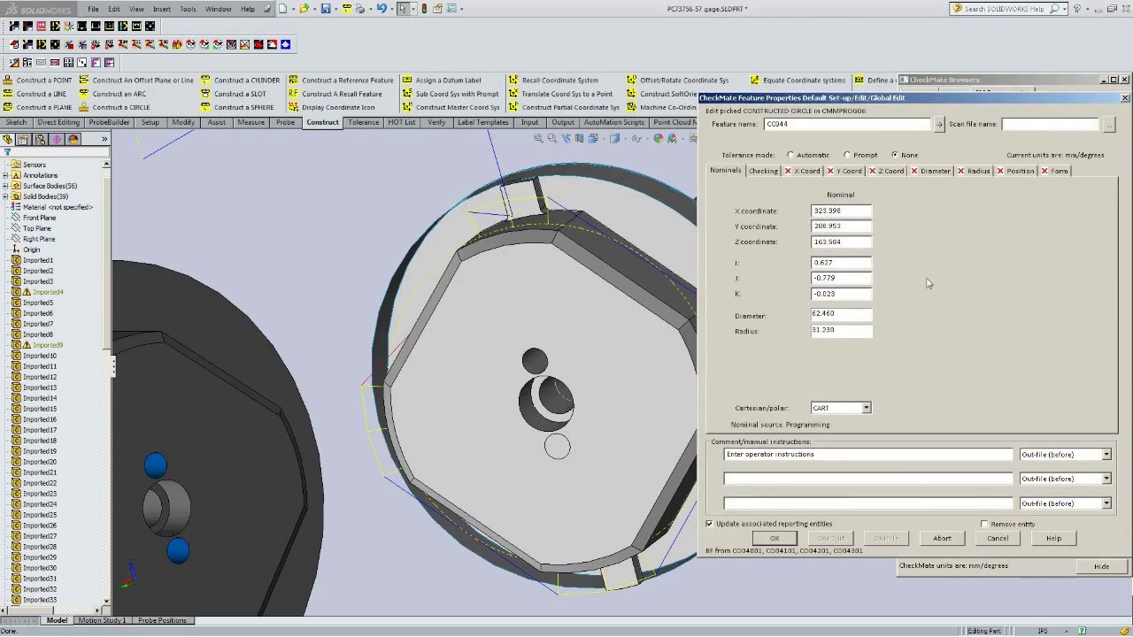
left_click(934, 170)
left_click(745, 191)
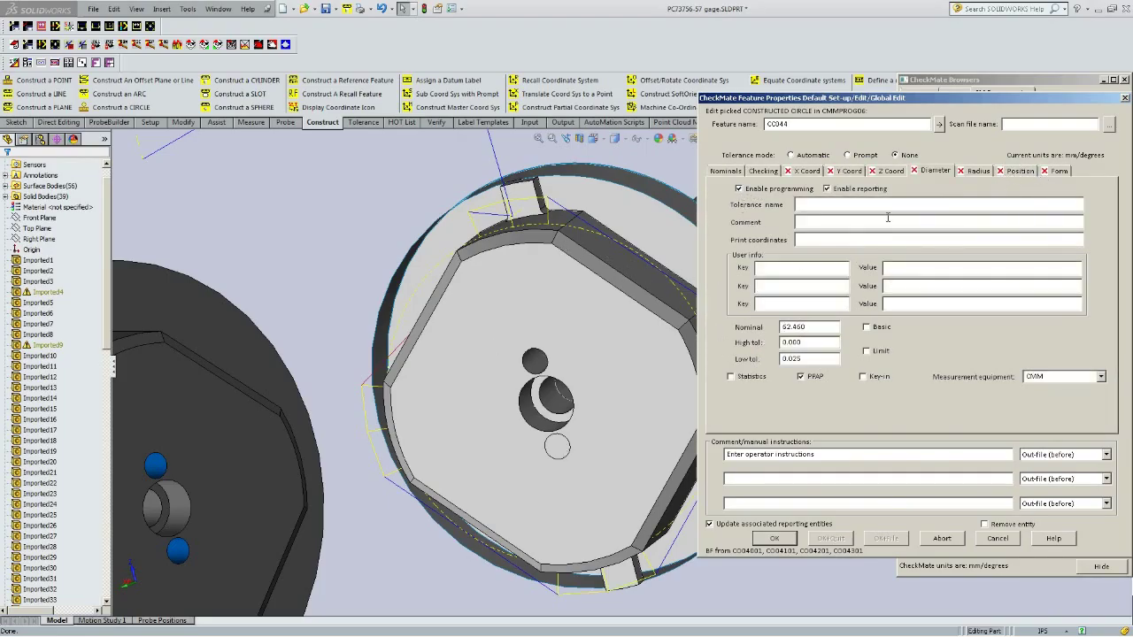
left_click(1019, 171)
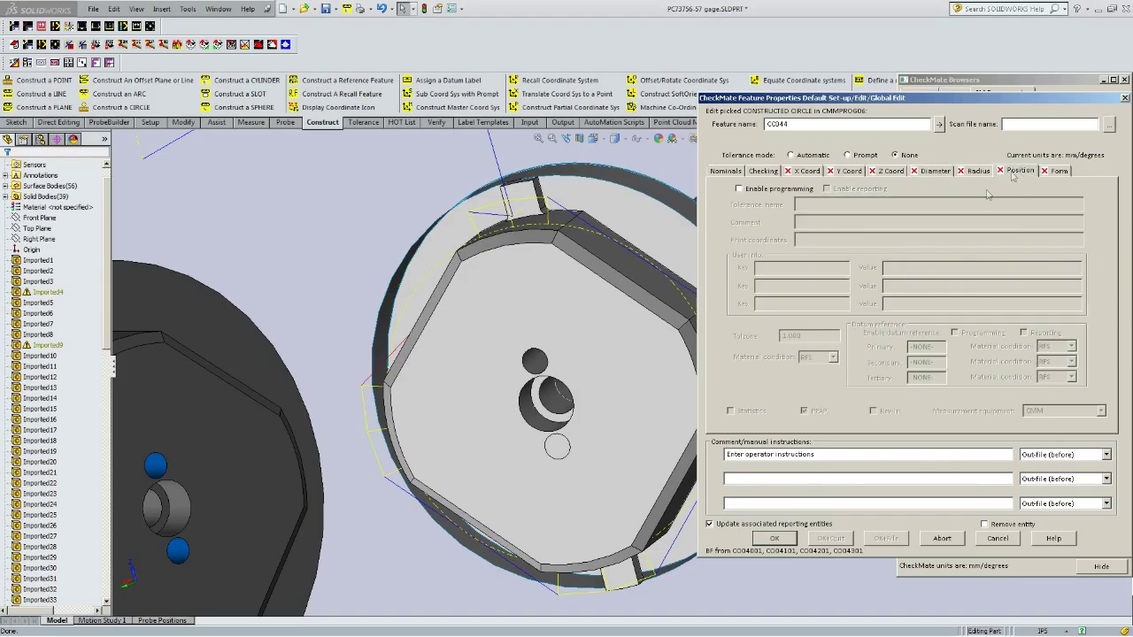
left_click(739, 190)
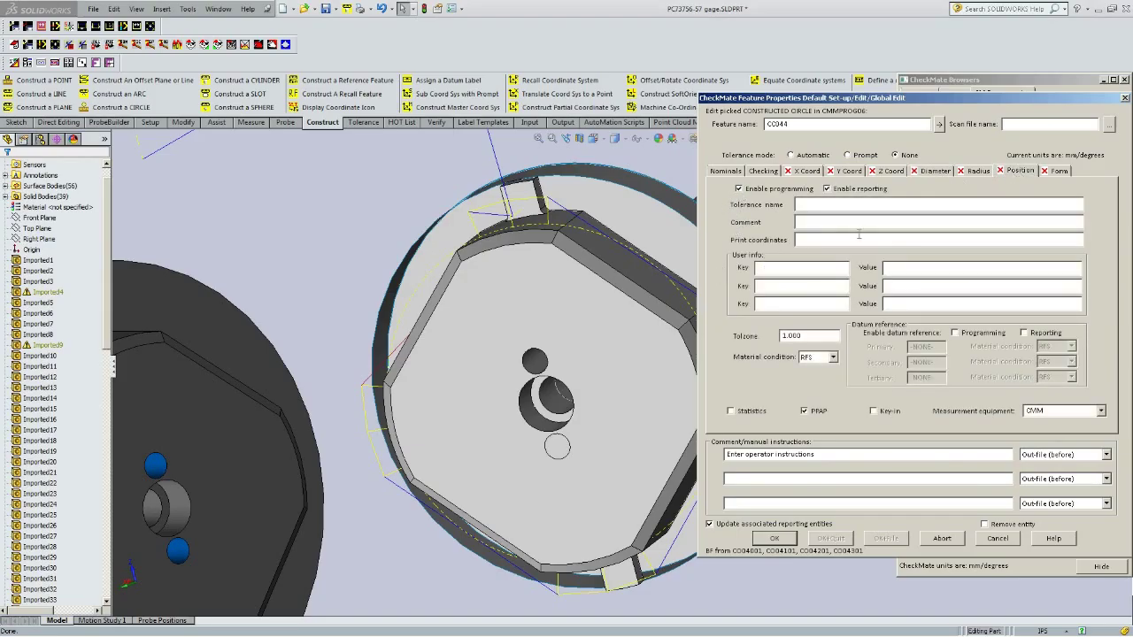
left_click(774, 540)
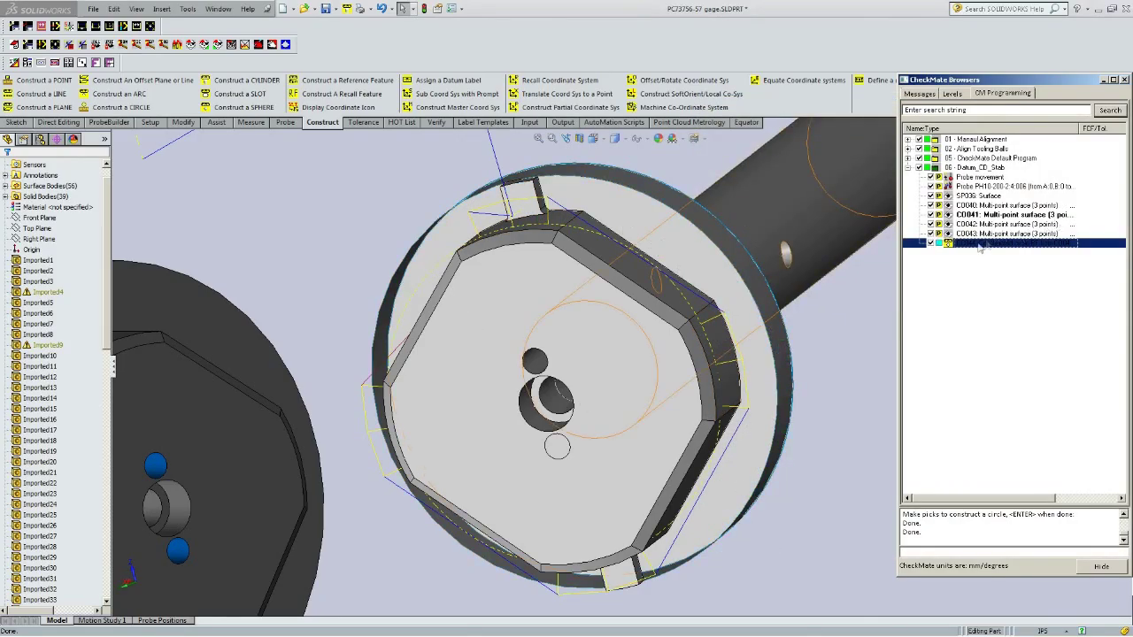
left_click(993, 209)
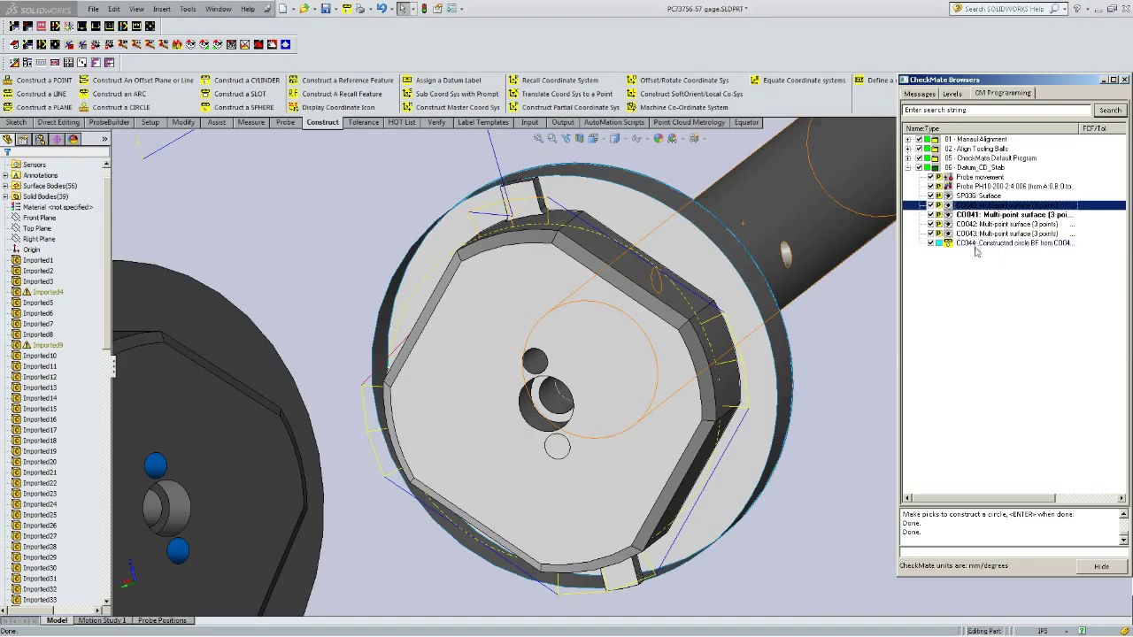